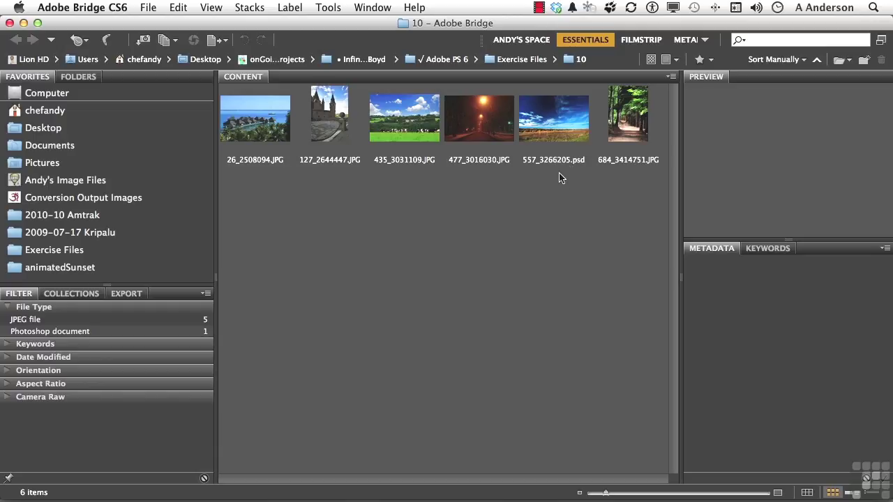
Step: Open 557_3266205.psd in Photoshop, fit the image on screen and shift the Layers panel so it covers less of the photo
{"action": "double_click", "coordinate": [549, 122]}
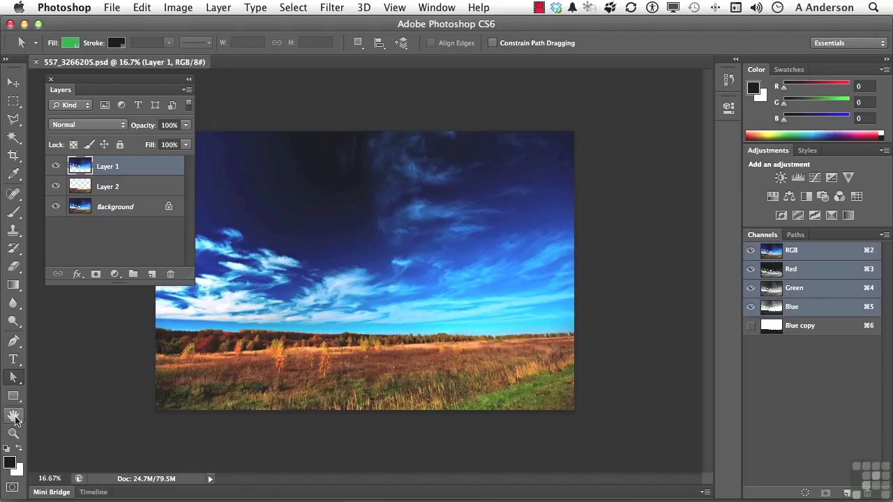
{"action": "double_click", "coordinate": [14, 417]}
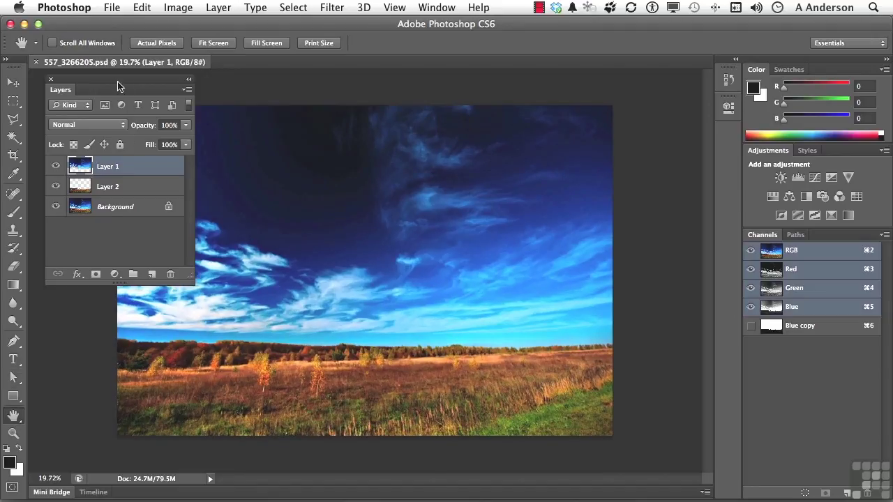
{"action": "left_click_drag", "start_coordinate": [113, 79], "coordinate": [96, 78]}
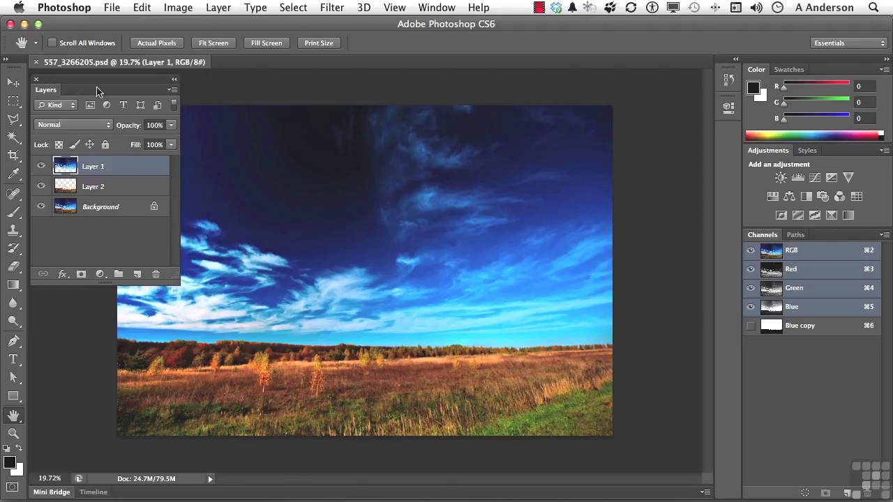
Step: Hide the Background layer and toggle Layer 1 and Layer 2 off and on to view each one's content separately
{"action": "left_click", "coordinate": [69, 212]}
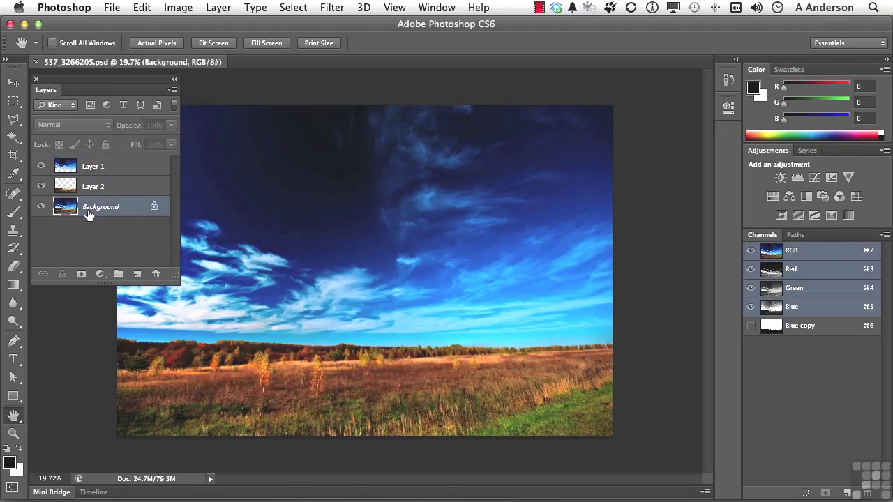
{"action": "left_click", "coordinate": [40, 206]}
{"action": "left_click", "coordinate": [40, 167]}
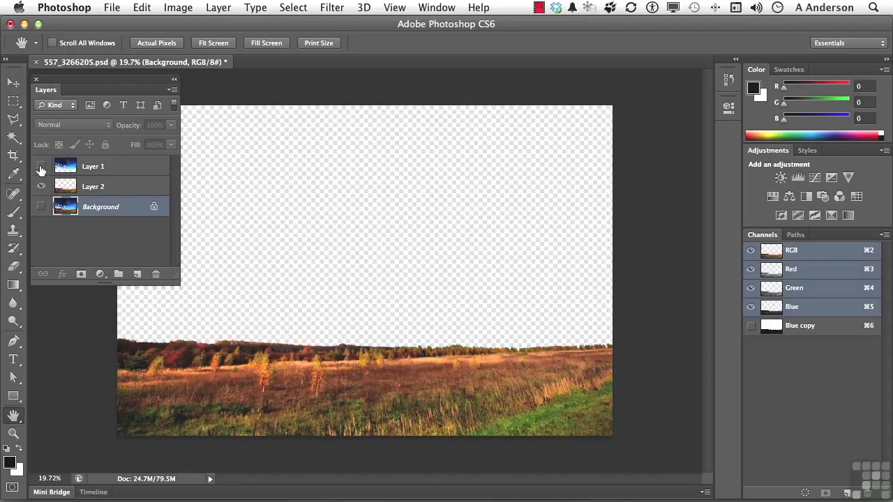
{"action": "left_click", "coordinate": [41, 168]}
{"action": "left_click", "coordinate": [40, 187]}
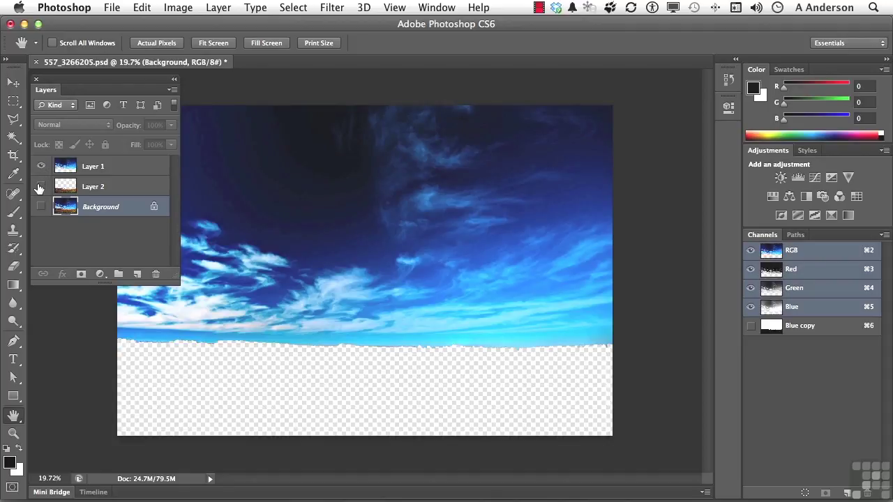
{"action": "left_click", "coordinate": [40, 187]}
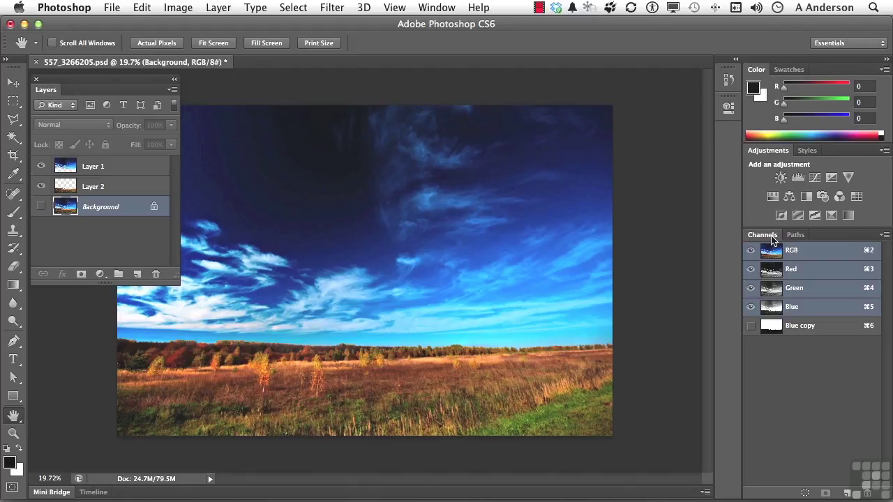
Step: View the Blue copy channel on its own and return to the composite RGB view
{"action": "left_click", "coordinate": [797, 331]}
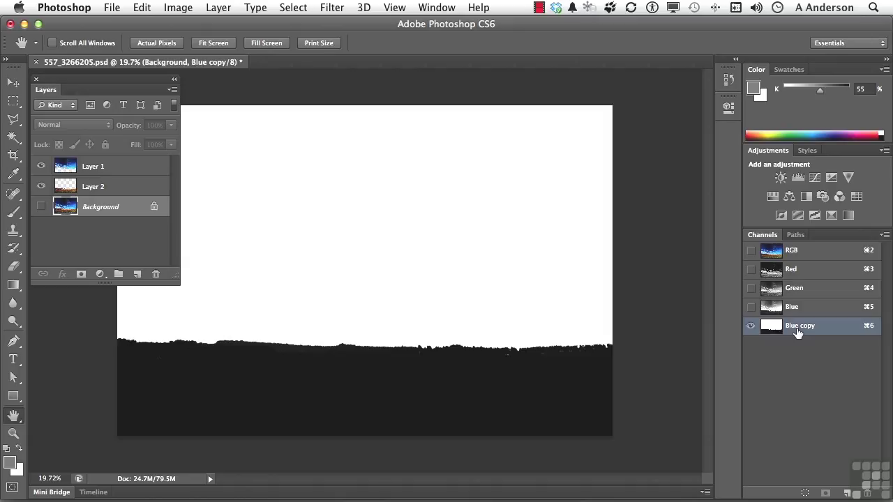
{"action": "left_click", "coordinate": [804, 255]}
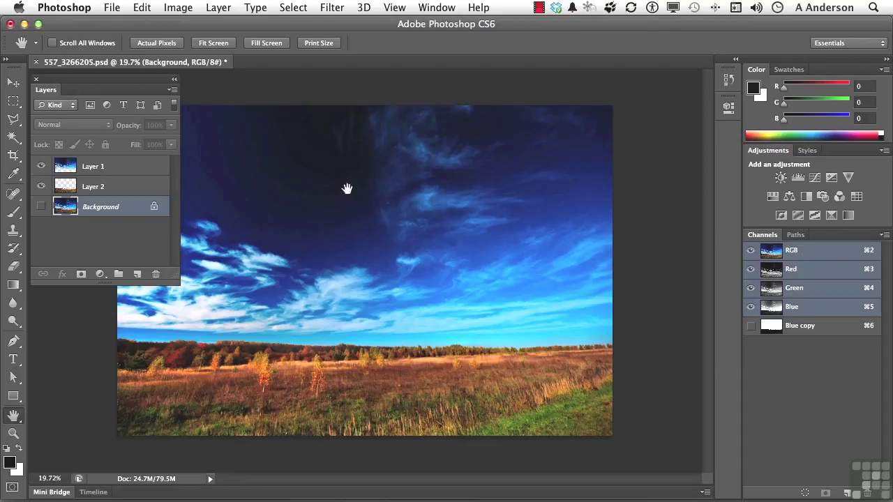
Step: Rename Layer 1 as sky and Layer 2 as land
{"action": "left_click", "coordinate": [97, 167]}
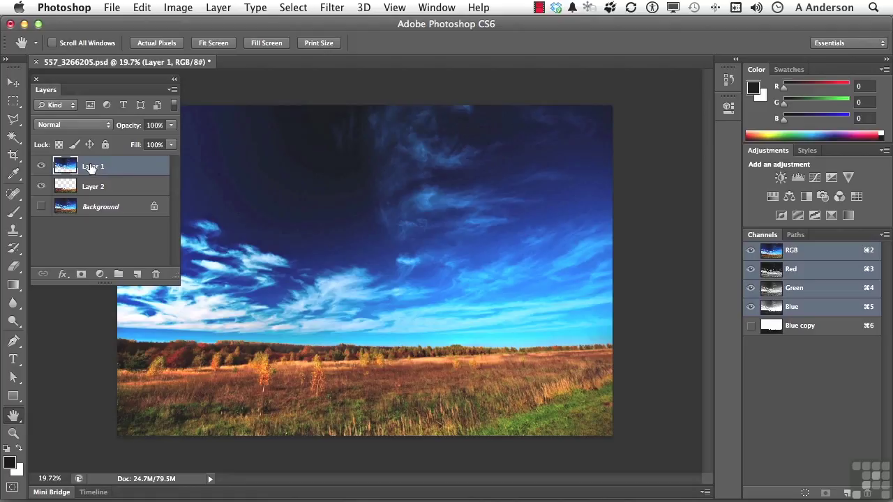
{"action": "double_click", "coordinate": [92, 167]}
{"action": "type", "text": "sky"}
{"action": "key", "text": "Tab"}
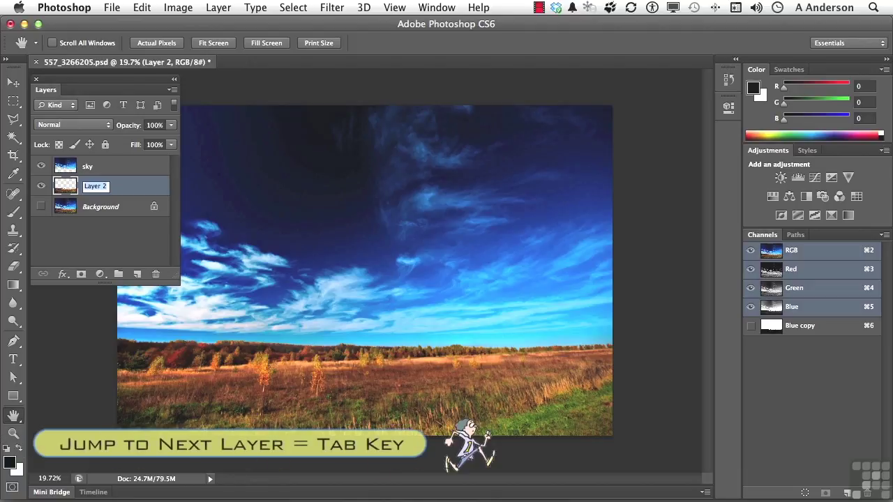
{"action": "type", "text": "land"}
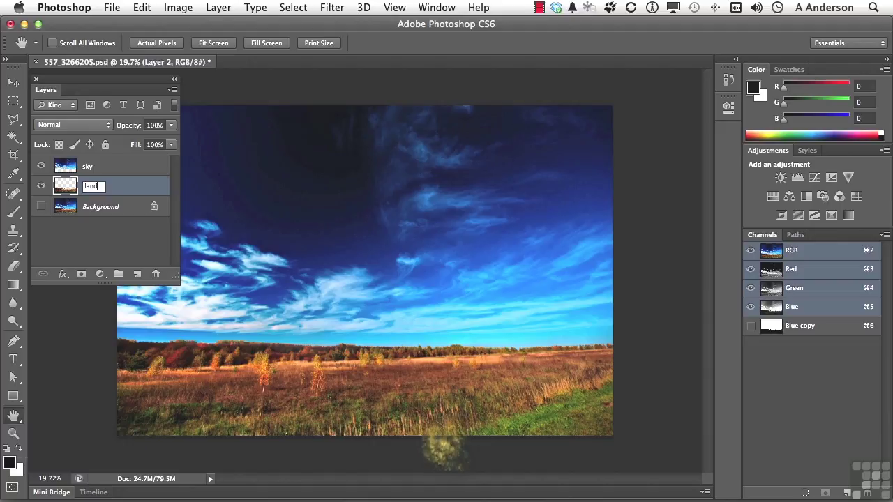
Step: Add a Vibrance adjustment layer directly above the sky layer and set its Saturation to -23
{"action": "left_click", "coordinate": [95, 170]}
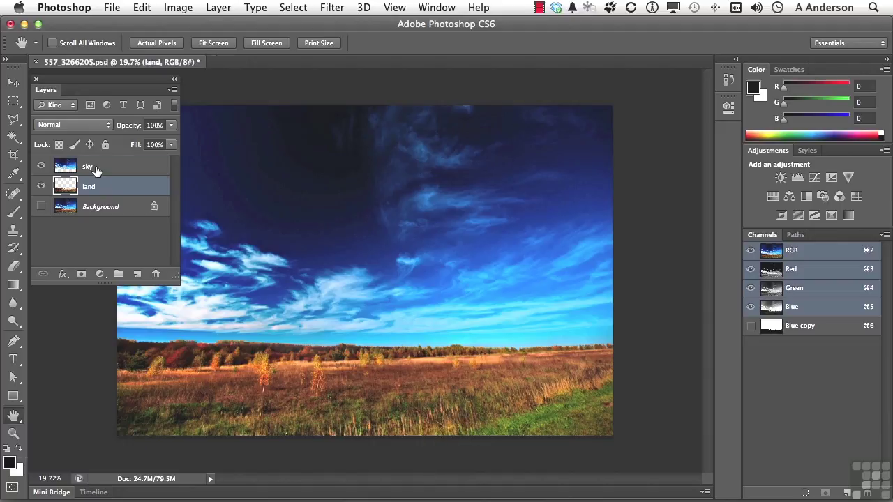
{"action": "left_click", "coordinate": [100, 275]}
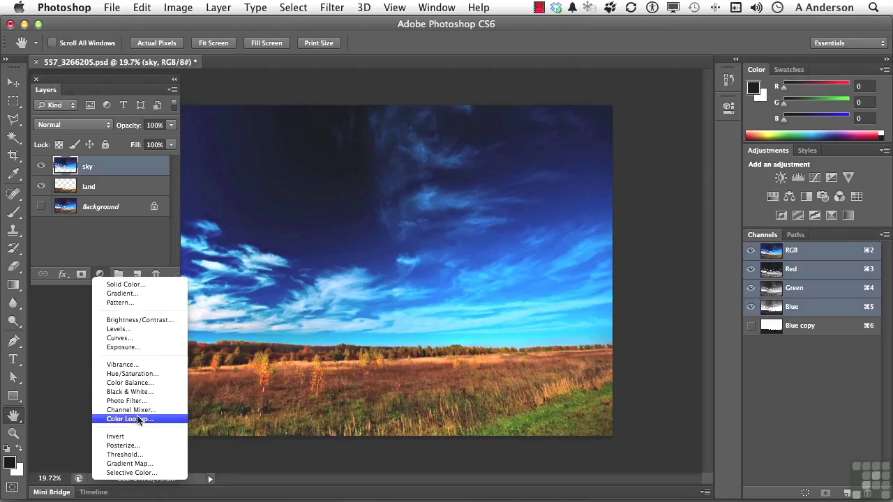
{"action": "left_click", "coordinate": [125, 365]}
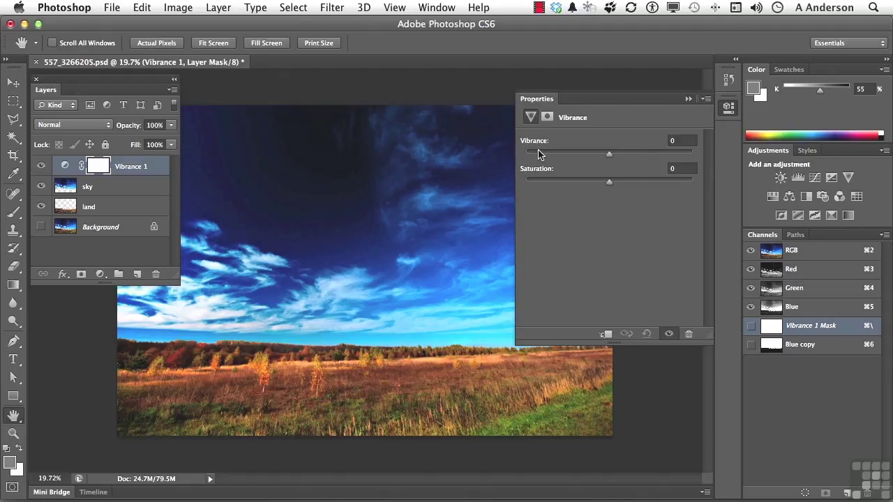
{"action": "left_click_drag", "start_coordinate": [609, 183], "coordinate": [589, 186]}
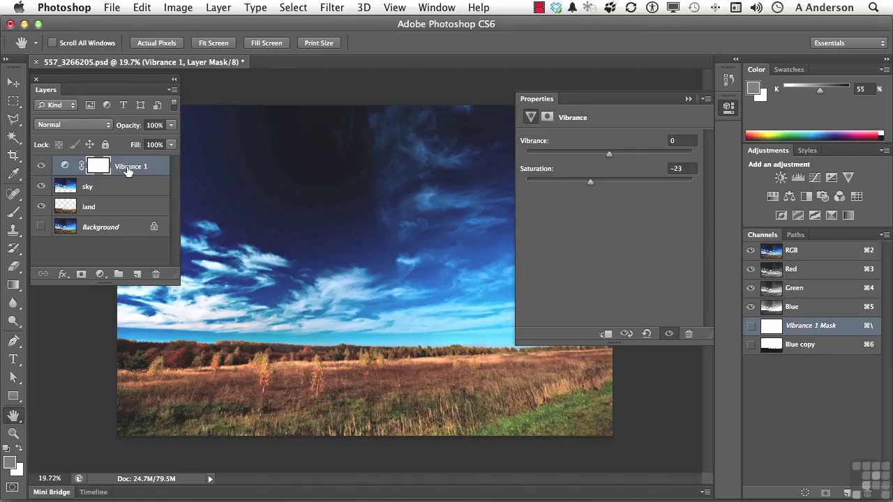
Step: Clip the Vibrance adjustment to the sky layer only and set its Saturation to -100
{"action": "left_click", "coordinate": [605, 334]}
{"action": "left_click", "coordinate": [606, 335]}
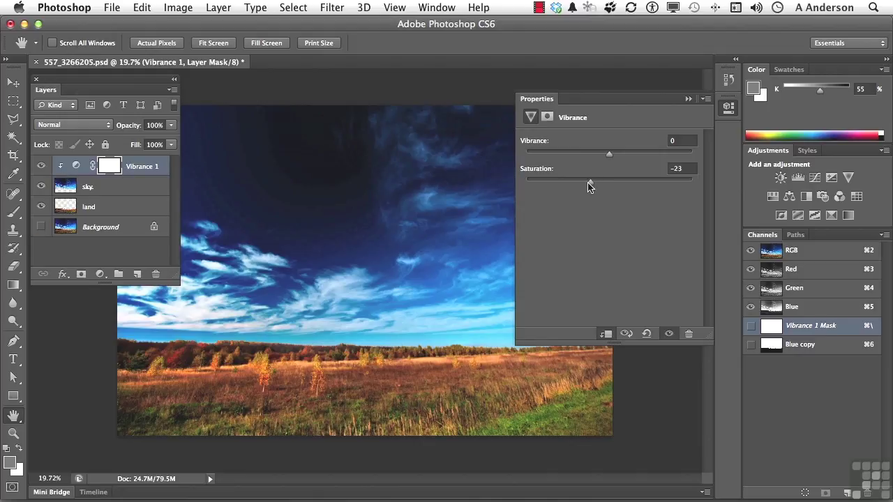
{"action": "mouse_move", "coordinate": [589, 185]}
{"action": "left_mouse_down"}
{"action": "mouse_move", "coordinate": [527, 195]}
{"action": "mouse_move", "coordinate": [583, 197]}
{"action": "left_mouse_up"}
{"action": "left_click_drag", "start_coordinate": [582, 183], "coordinate": [524, 185]}
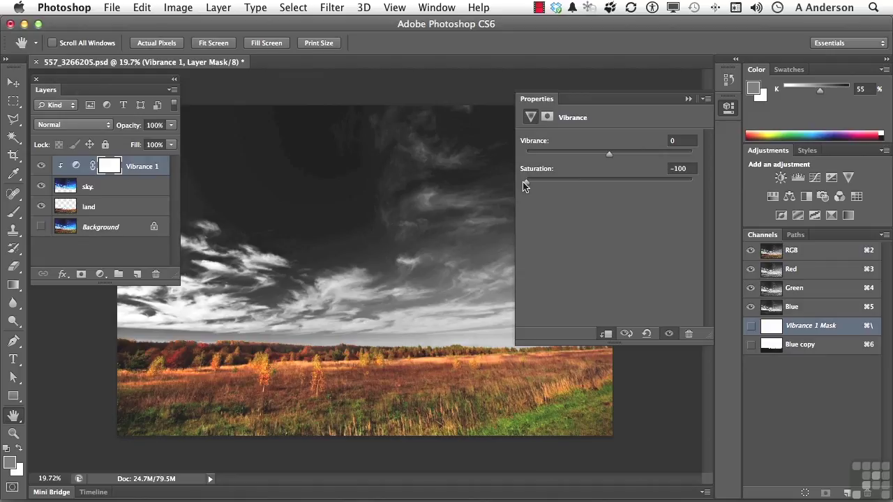
Step: Add a Hue/Saturation adjustment above the land layer with Hue -39 and clip it to that layer
{"action": "left_click", "coordinate": [97, 211]}
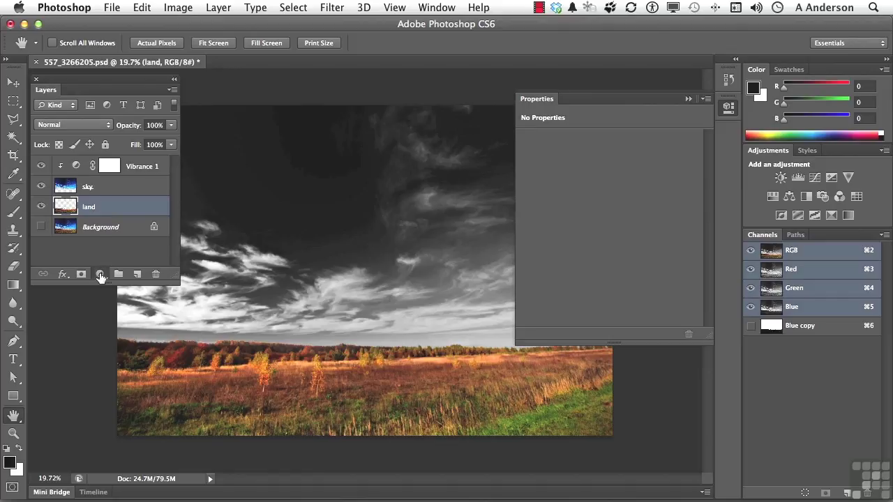
{"action": "left_click", "coordinate": [99, 274]}
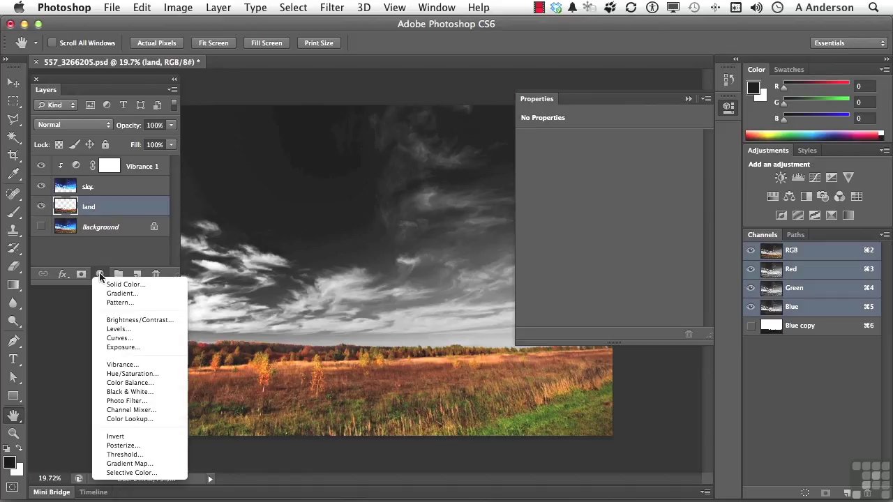
{"action": "left_click", "coordinate": [134, 374]}
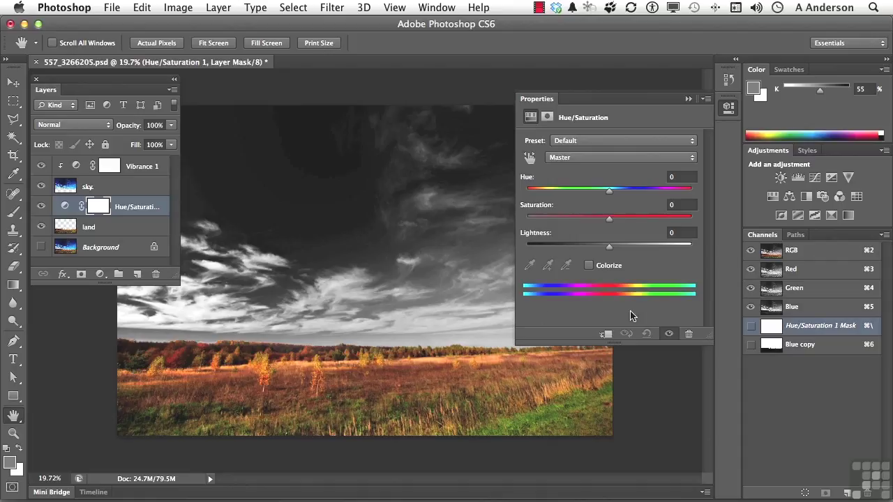
{"action": "left_click_drag", "start_coordinate": [611, 194], "coordinate": [577, 199]}
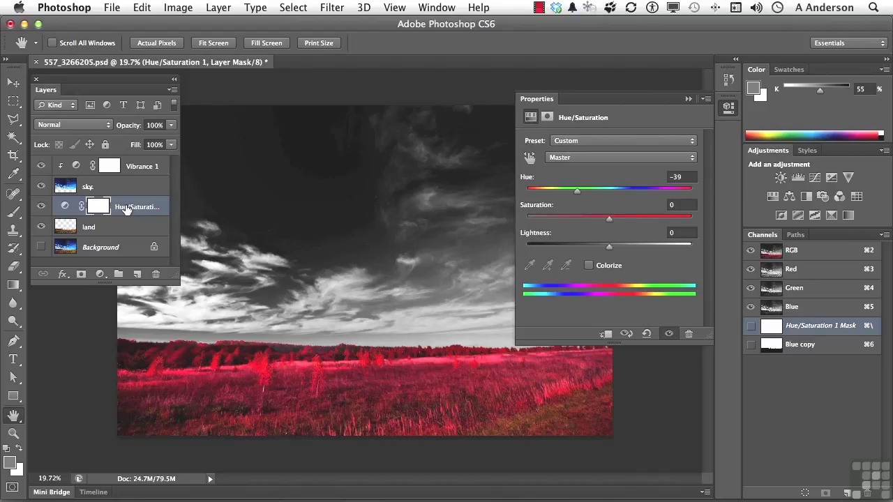
{"action": "left_click", "coordinate": [607, 335]}
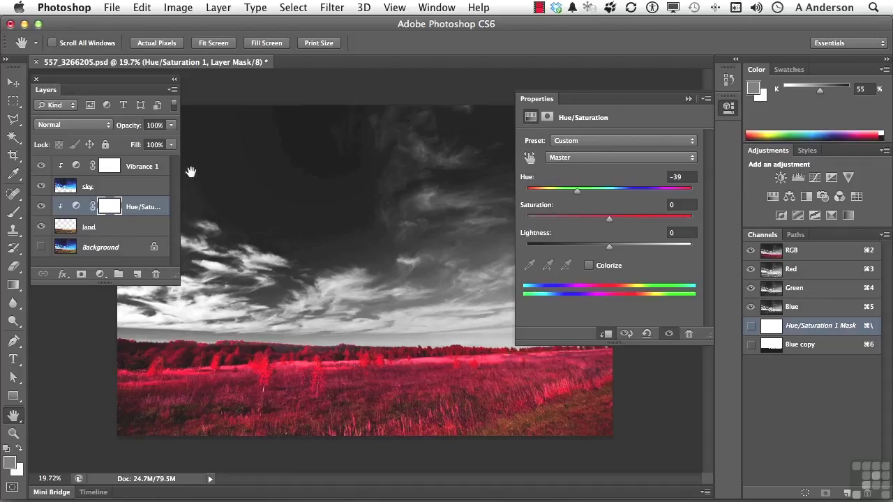
Step: Set the Saturation of the sky's Vibrance adjustment to -81
{"action": "left_click", "coordinate": [133, 169]}
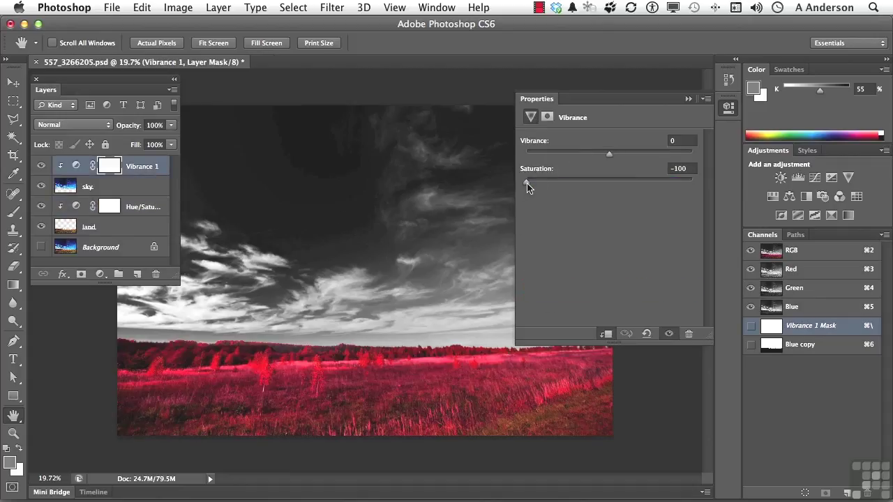
{"action": "left_click", "coordinate": [548, 181]}
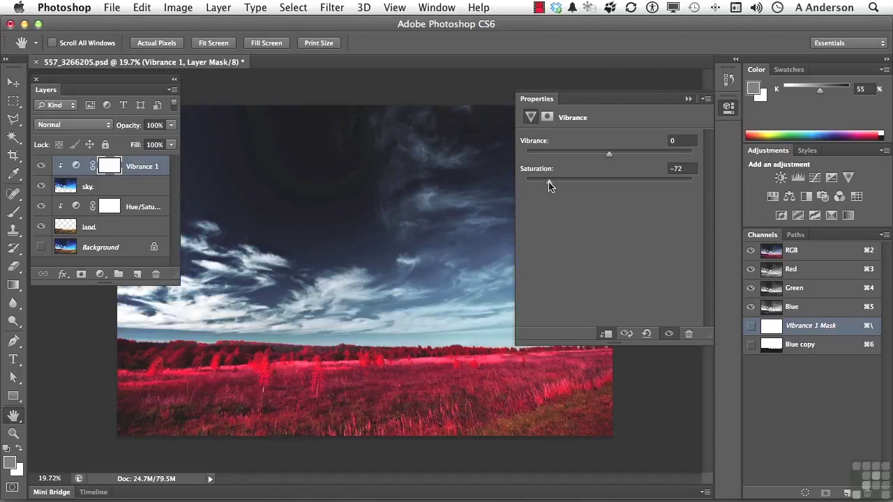
{"action": "left_click_drag", "start_coordinate": [544, 183], "coordinate": [543, 185]}
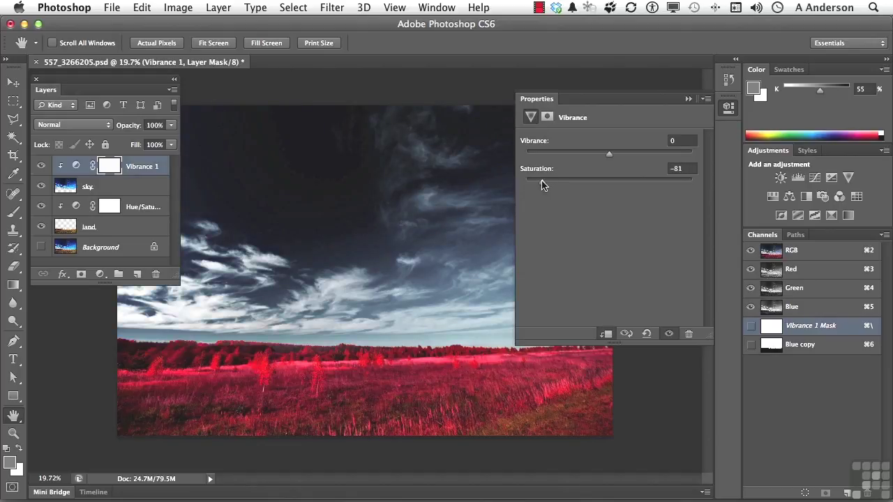